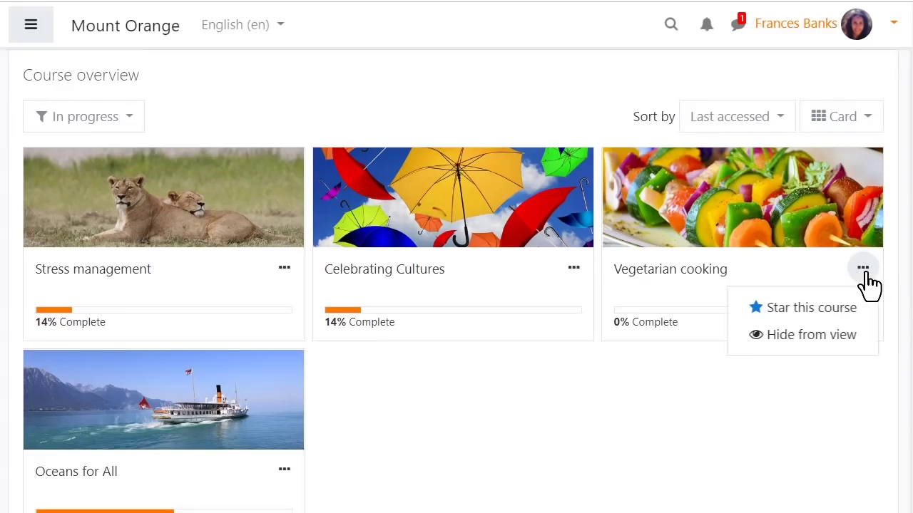
# Step: Star Vegetarian cooking and hide Celebrating Cultures from the course overview
pyautogui.click(833, 313)
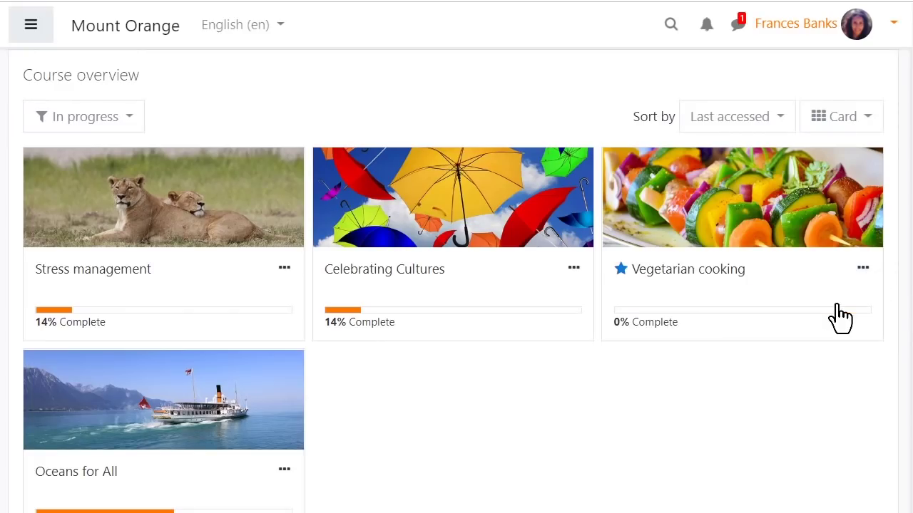
pyautogui.click(574, 270)
pyautogui.click(545, 339)
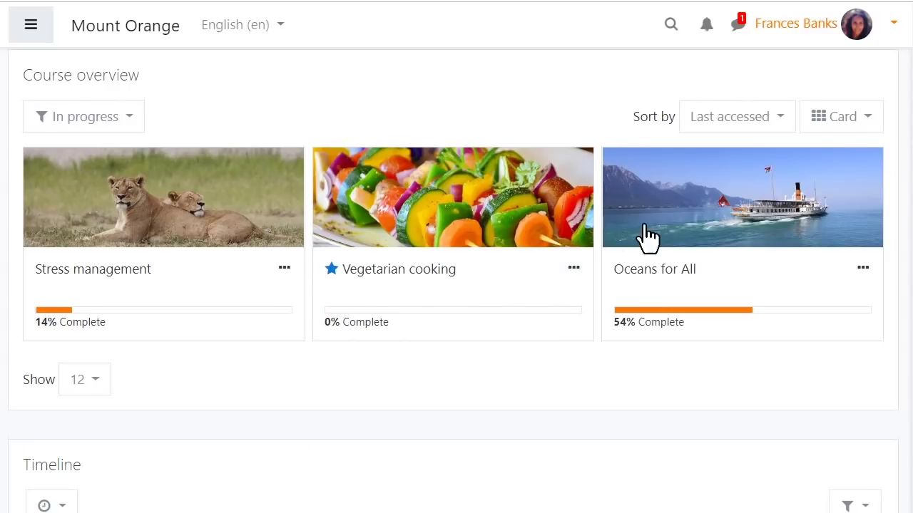
# Step: Switch the course overview layout to List, then to Summary with course descriptions
pyautogui.click(772, 131)
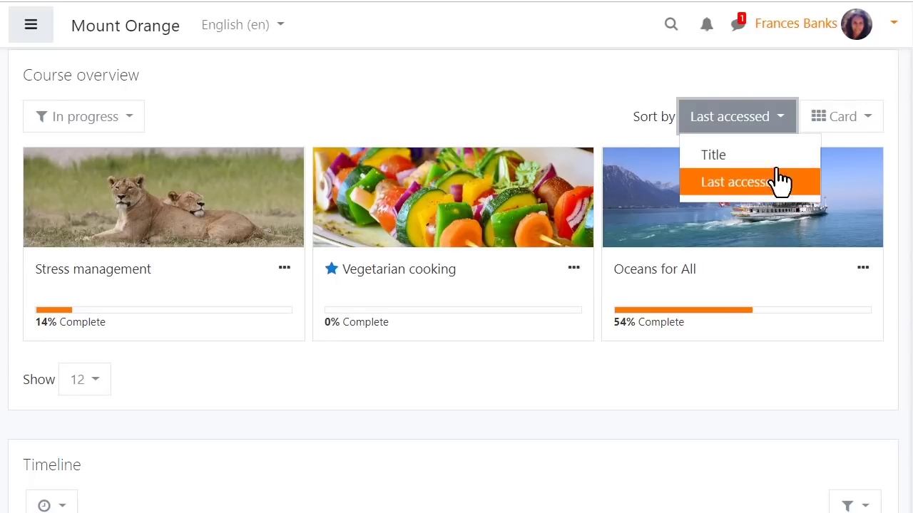
pyautogui.click(790, 127)
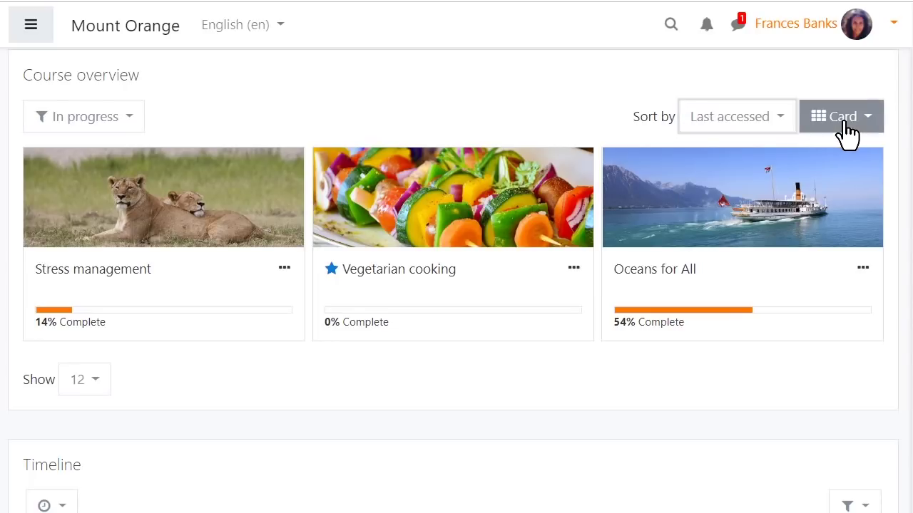
pyautogui.click(848, 125)
pyautogui.click(838, 183)
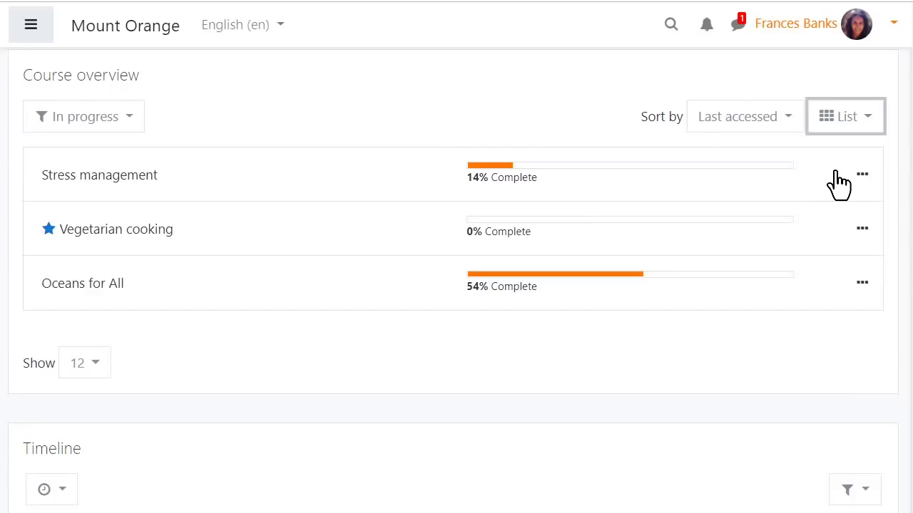
pyautogui.click(863, 131)
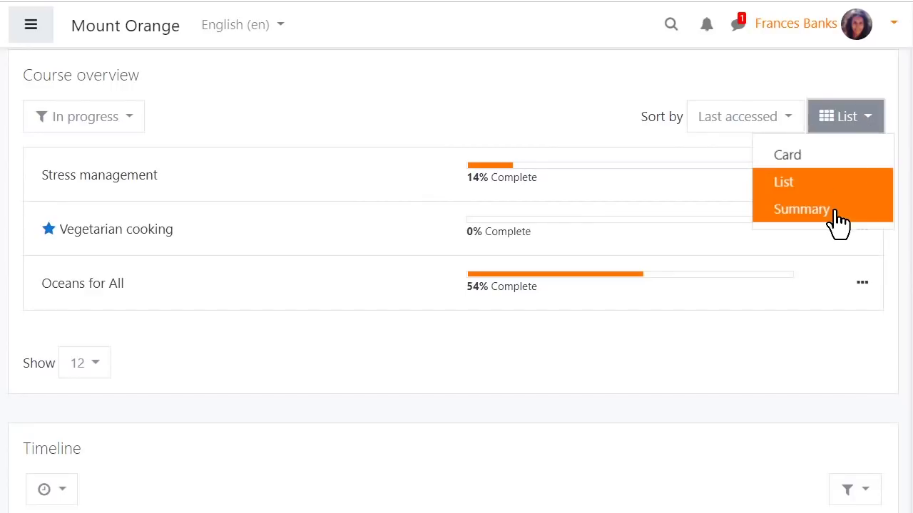
pyautogui.click(836, 221)
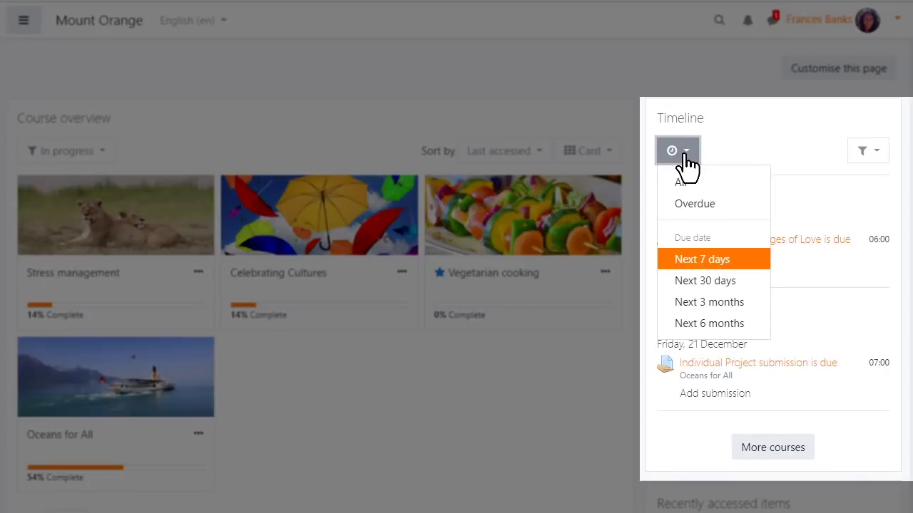
# Step: Keep the Timeline sorted by courses and start customising the dashboard layout
pyautogui.click(785, 169)
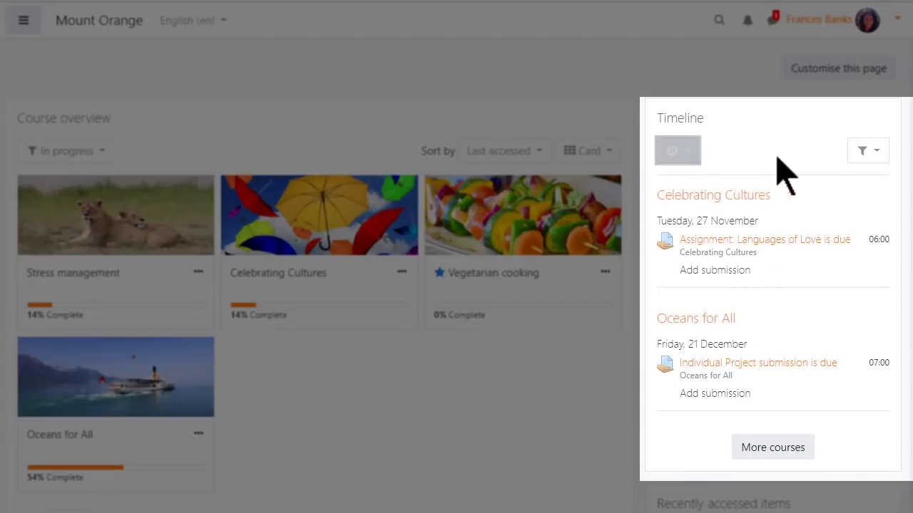
pyautogui.click(872, 169)
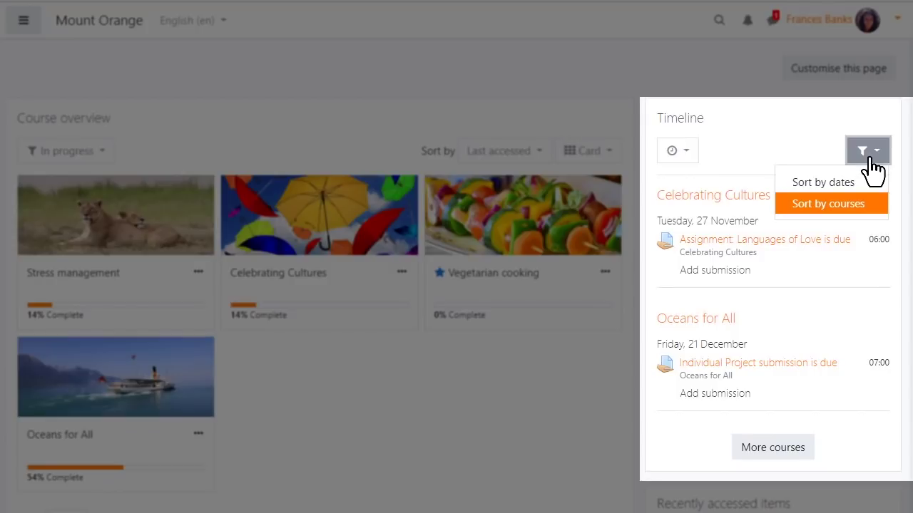
pyautogui.click(871, 163)
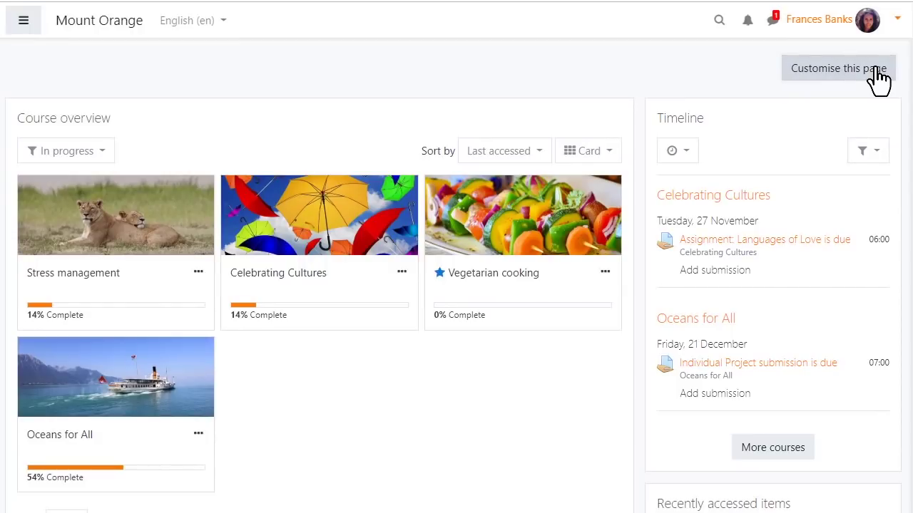
pyautogui.click(872, 69)
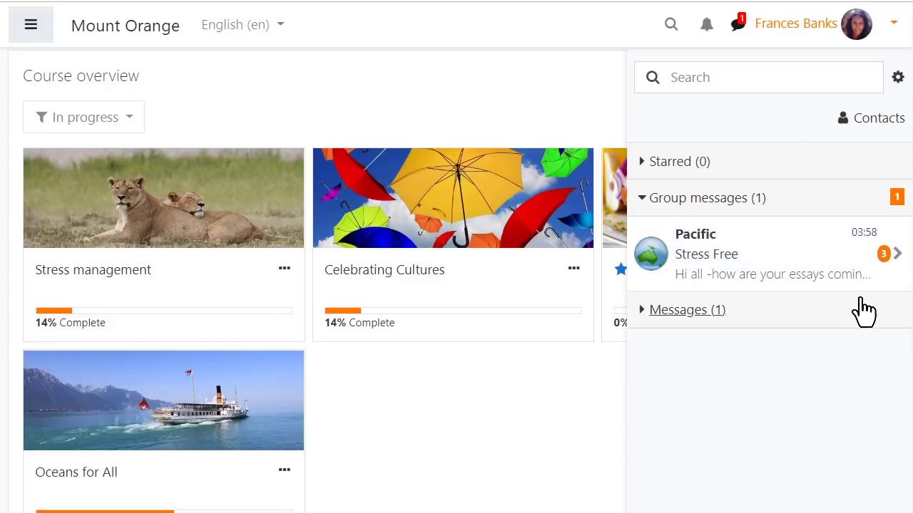
# Step: Star the private conversation from its options menu in the messaging drawer
pyautogui.click(864, 310)
pyautogui.click(863, 306)
pyautogui.click(889, 81)
pyautogui.click(734, 147)
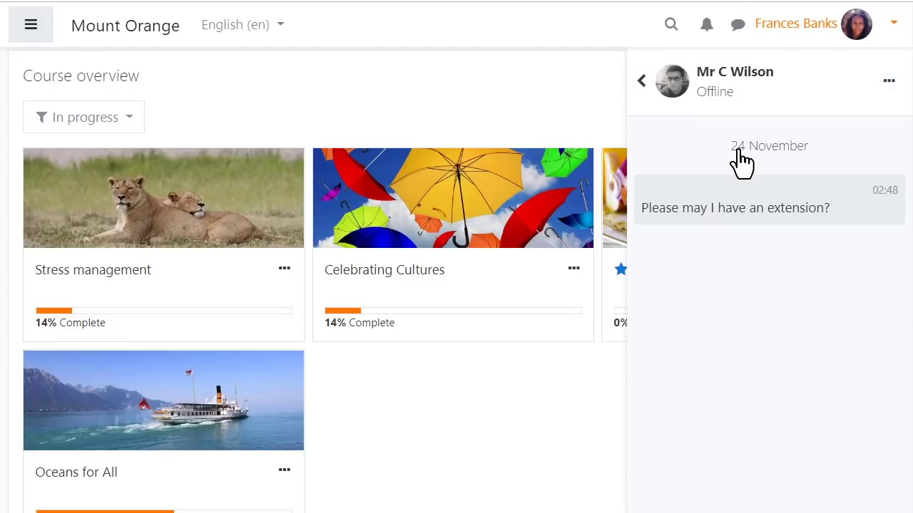
# Step: Restrict messaging to 'My contacts and anyone in my courses' in messaging settings
pyautogui.click(646, 85)
pyautogui.click(896, 78)
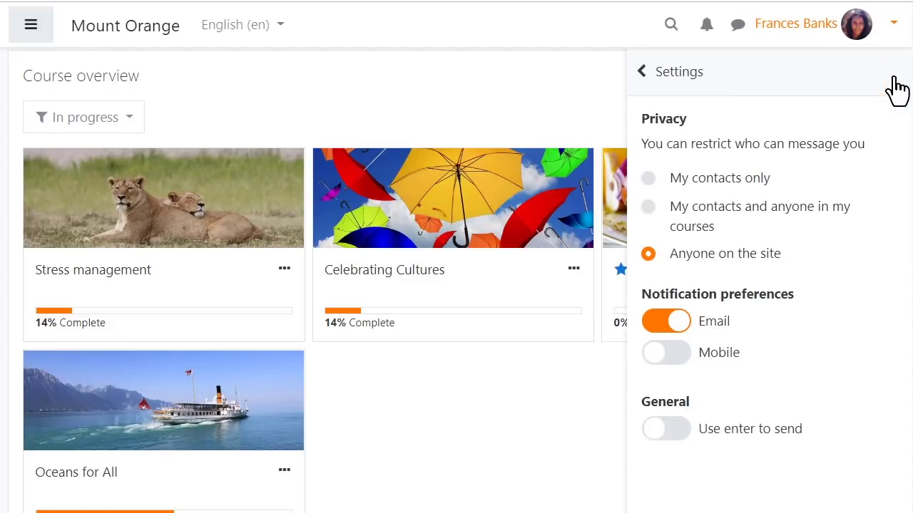
pyautogui.click(827, 208)
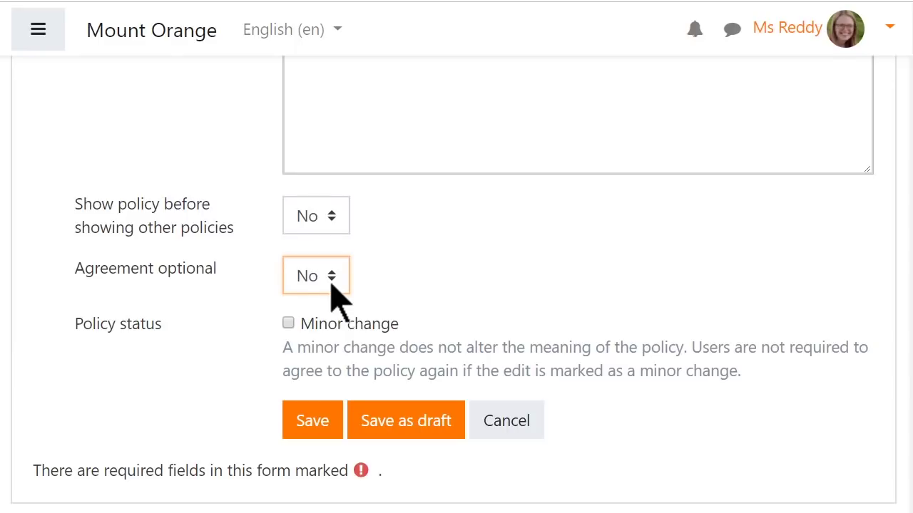
# Step: Set the policy's Agreement optional to Yes, then view the Data retention summary
pyautogui.click(331, 285)
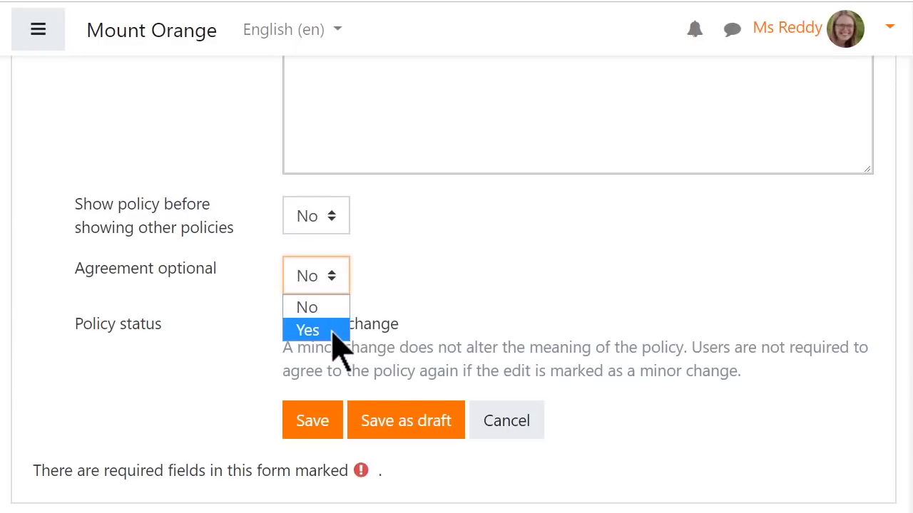
pyautogui.click(332, 330)
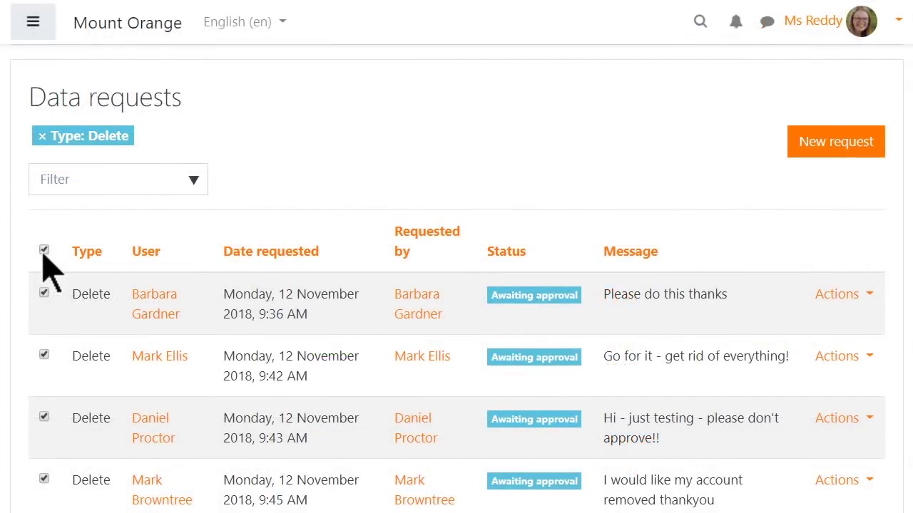
pyautogui.scroll(-5, 51, 271)
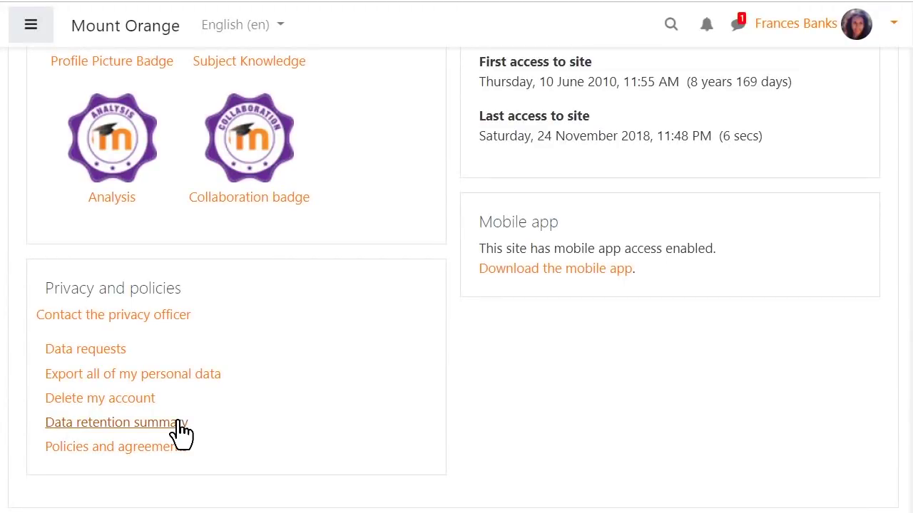
pyautogui.click(178, 424)
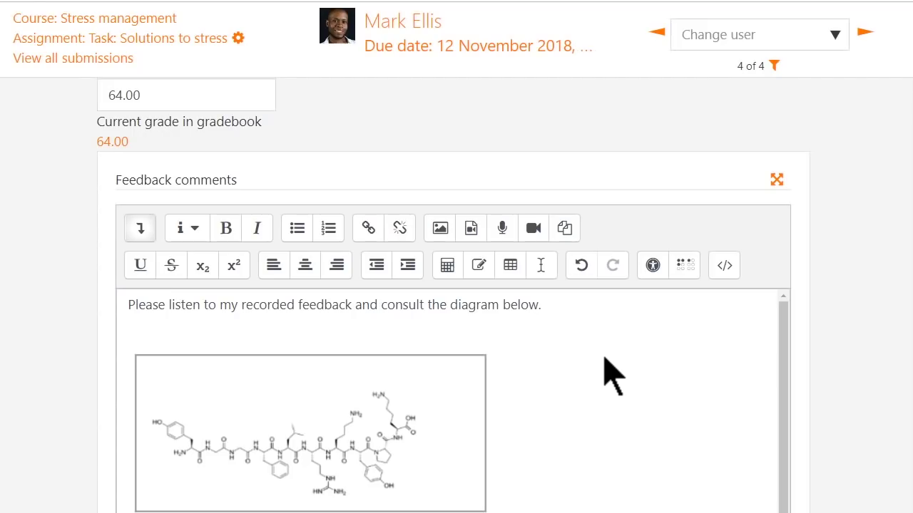
# Step: Record a spoken audio clip and attach it to the assignment's Feedback comments
pyautogui.click(502, 229)
pyautogui.click(485, 356)
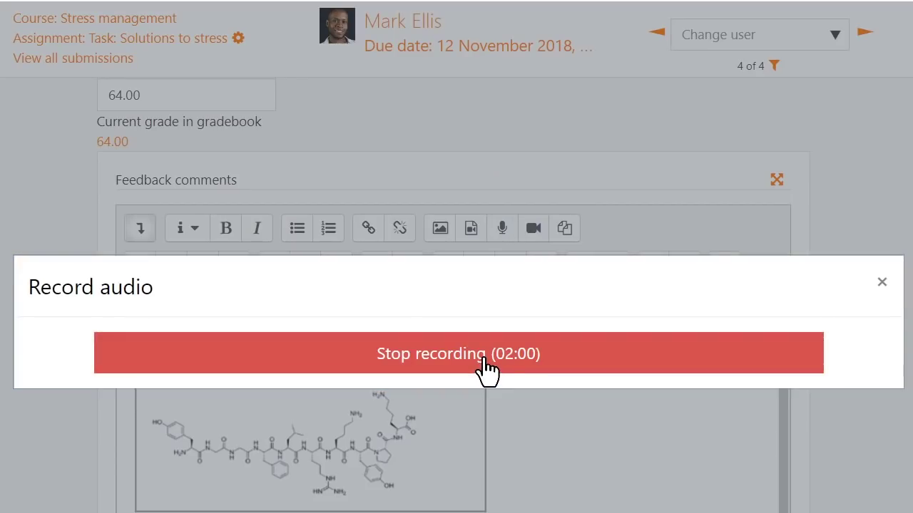
pyautogui.click(485, 360)
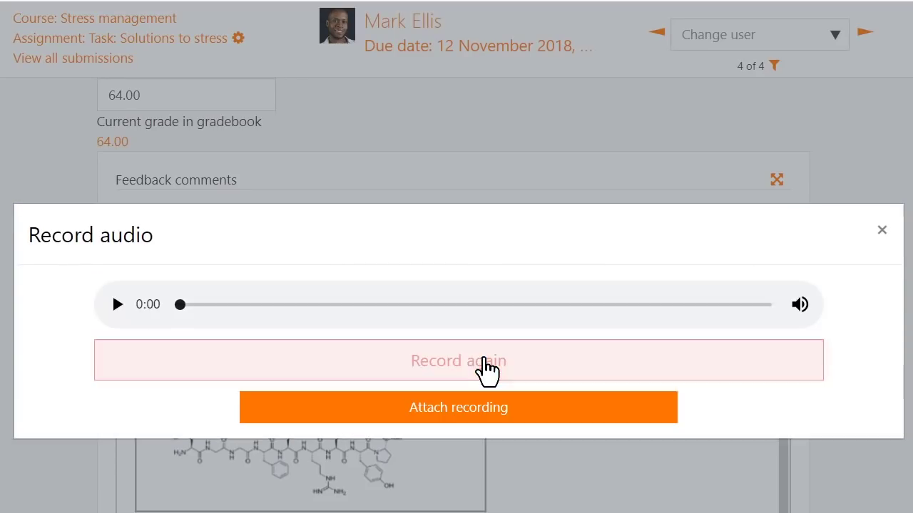
pyautogui.click(485, 408)
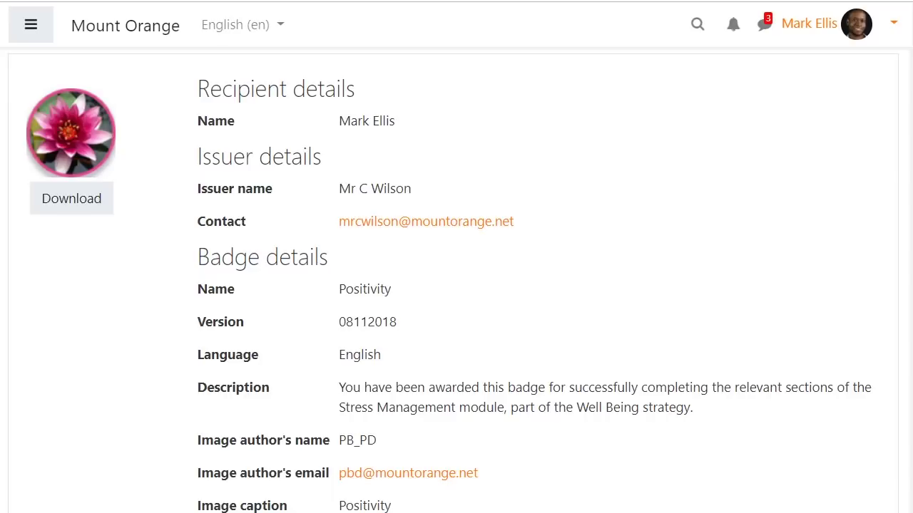
# Step: Scroll down to the badge's Endorsement, Related badges and Competency sections
pyautogui.scroll(-3, 453, 279)
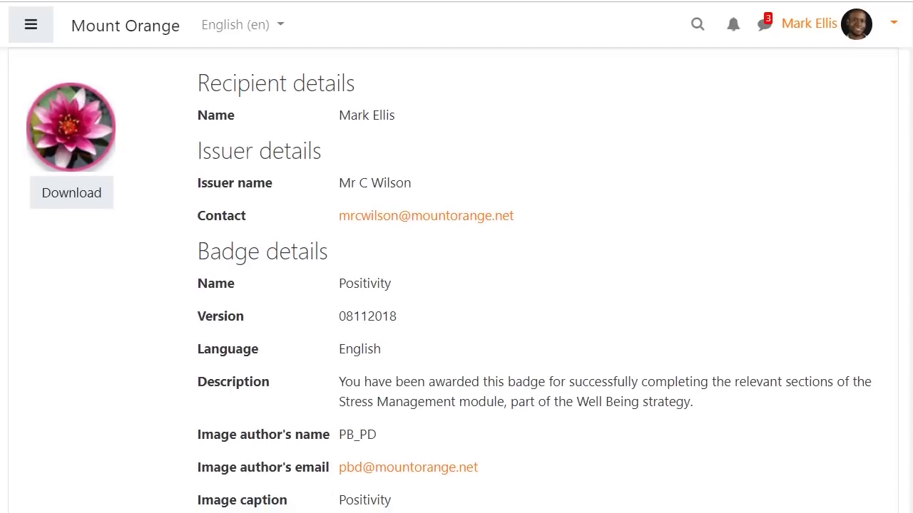
pyautogui.scroll(-3, 453, 278)
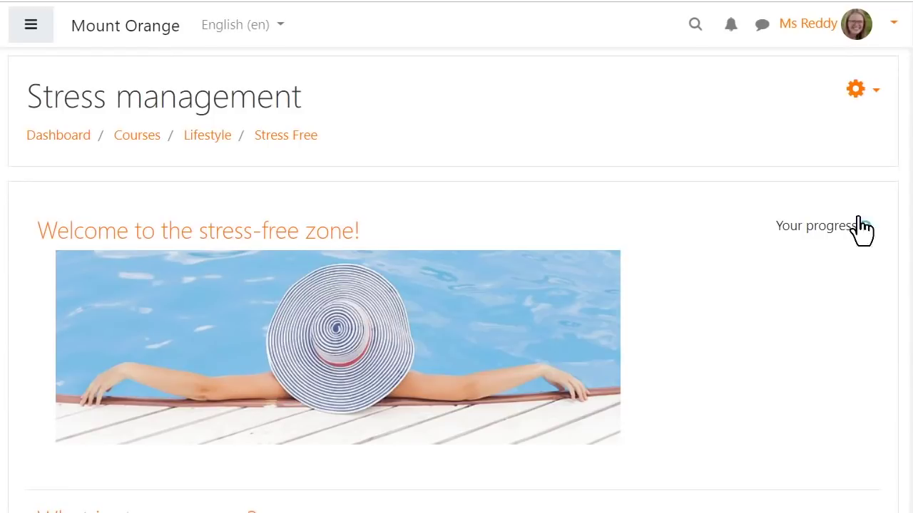
# Step: Freeze the Stress management course context and confirm it becomes read-only
pyautogui.click(882, 98)
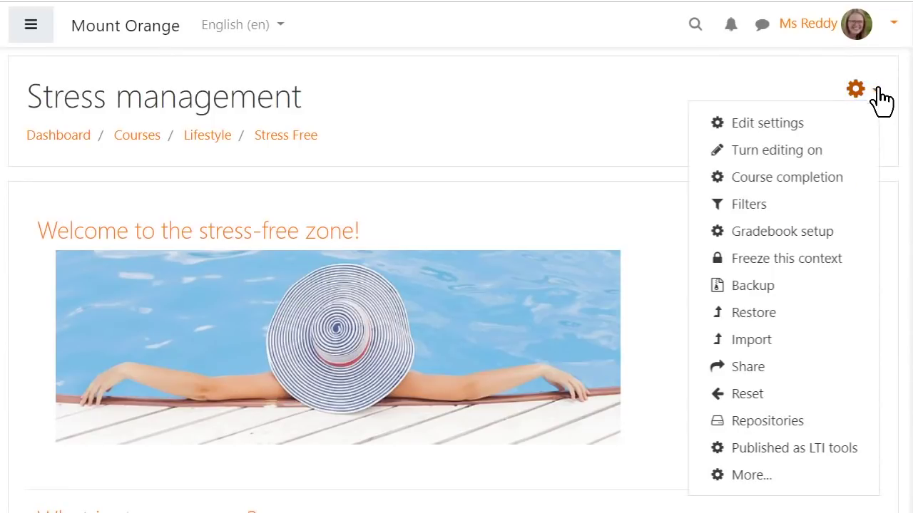
pyautogui.click(807, 269)
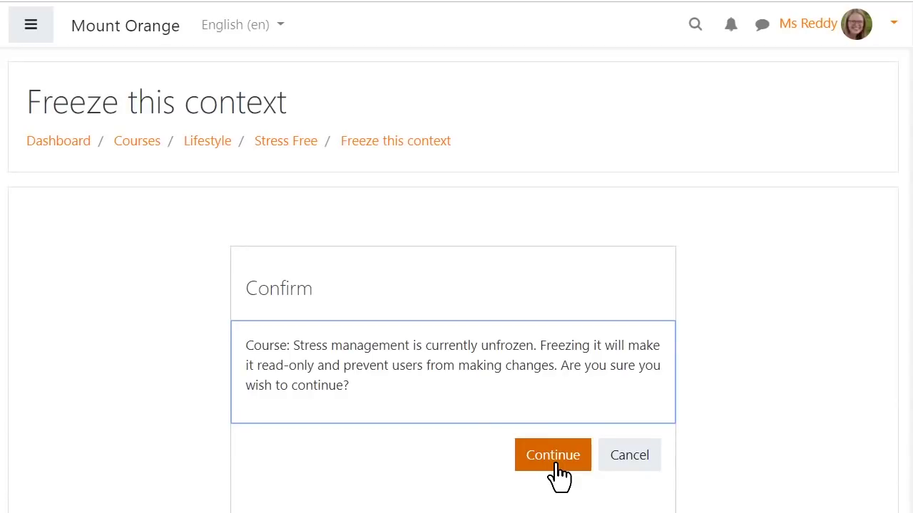
pyautogui.click(560, 470)
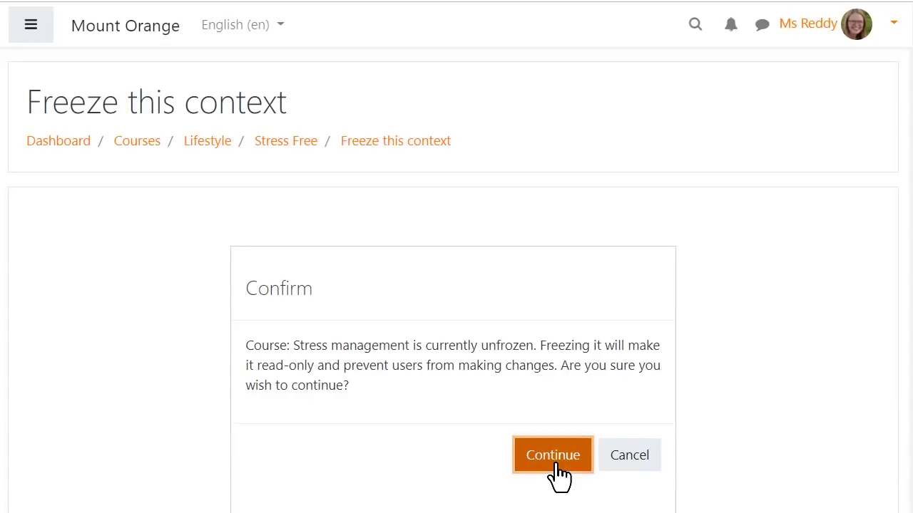